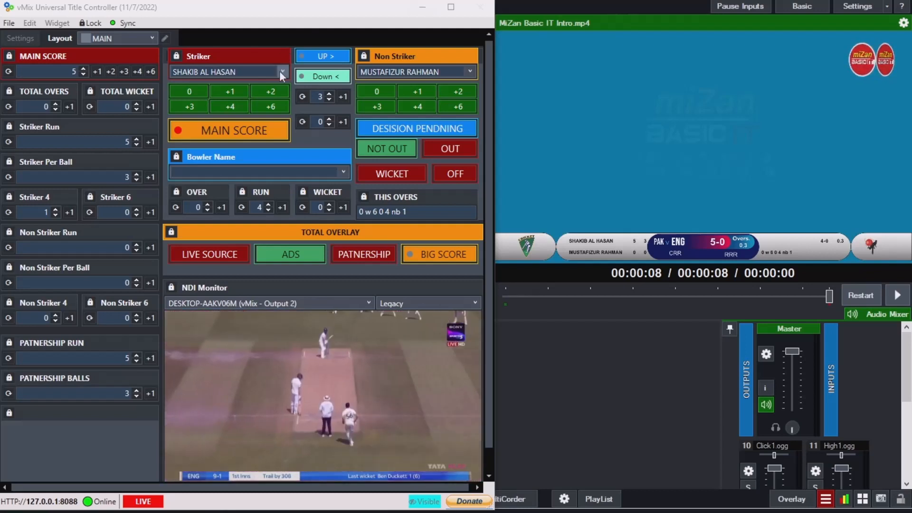
# - Add four runs to bring the main score to 9 and set the total wickets to 1
pyautogui.click(281, 71)
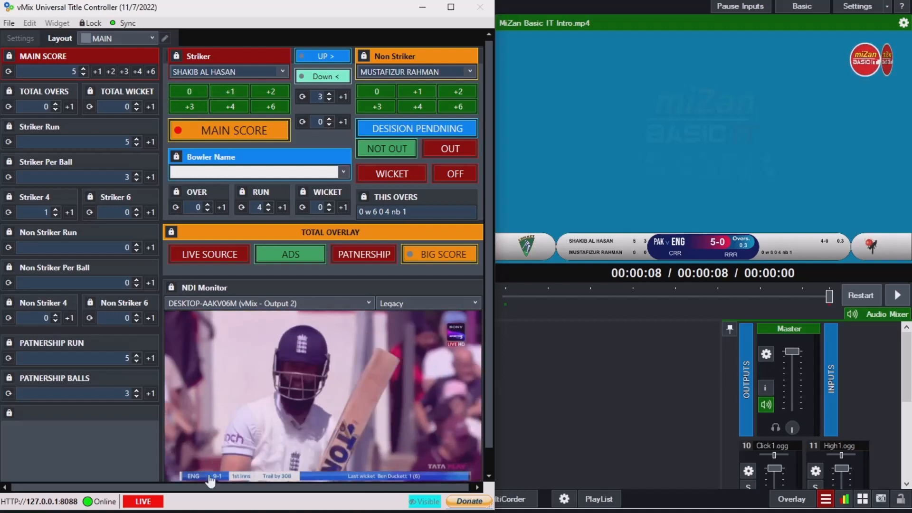
pyautogui.click(138, 72)
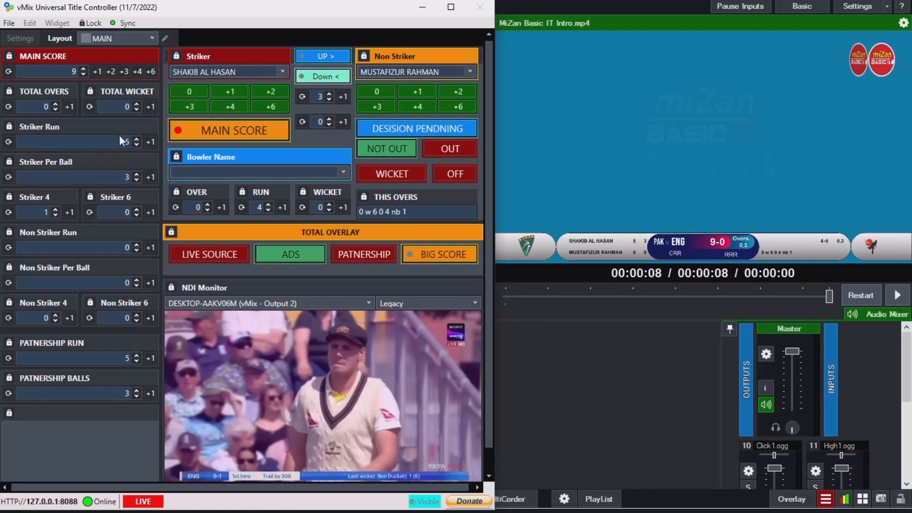
pyautogui.click(151, 107)
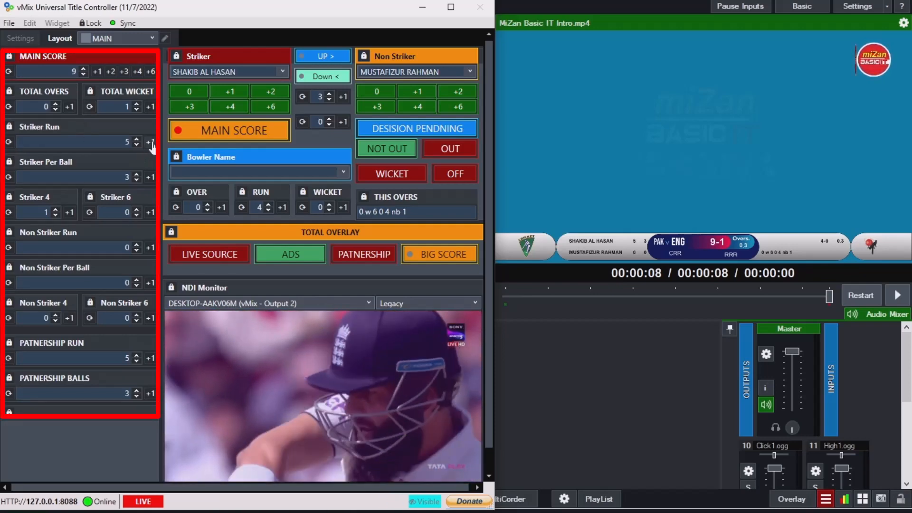
# - Raise the striker's run count to 12
pyautogui.click(150, 141)
pyautogui.click(150, 142)
pyautogui.click(151, 142)
pyautogui.click(150, 142)
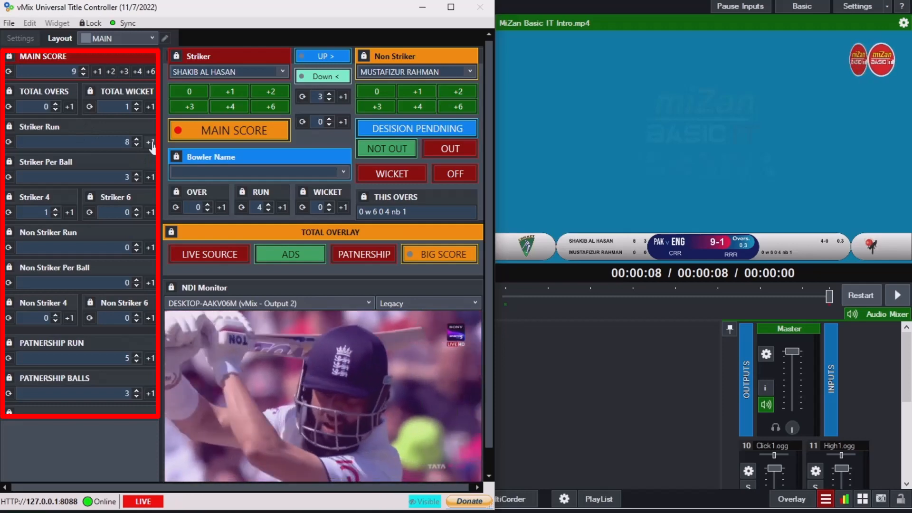
pyautogui.click(151, 142)
pyautogui.click(150, 142)
pyautogui.click(151, 142)
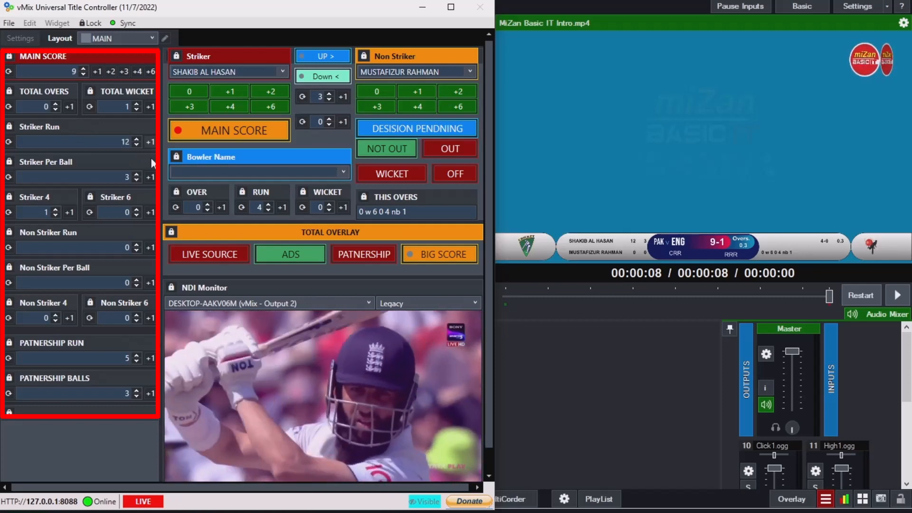
# - Raise the striker's balls faced to 6 and the total overs to 2
pyautogui.click(151, 177)
pyautogui.click(150, 177)
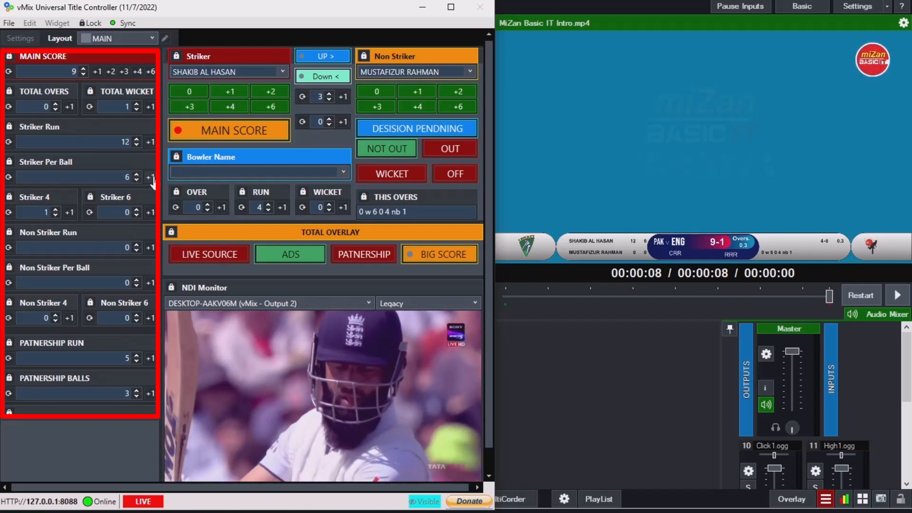
pyautogui.click(150, 177)
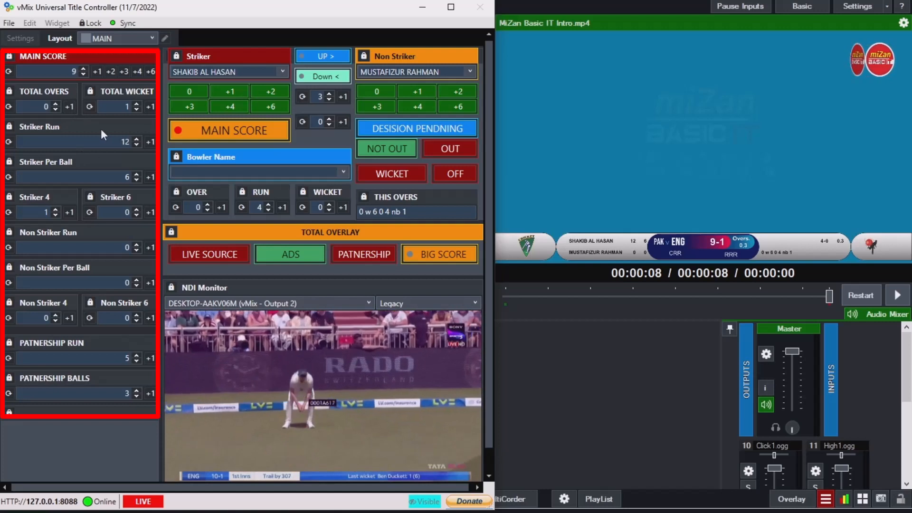
pyautogui.click(69, 108)
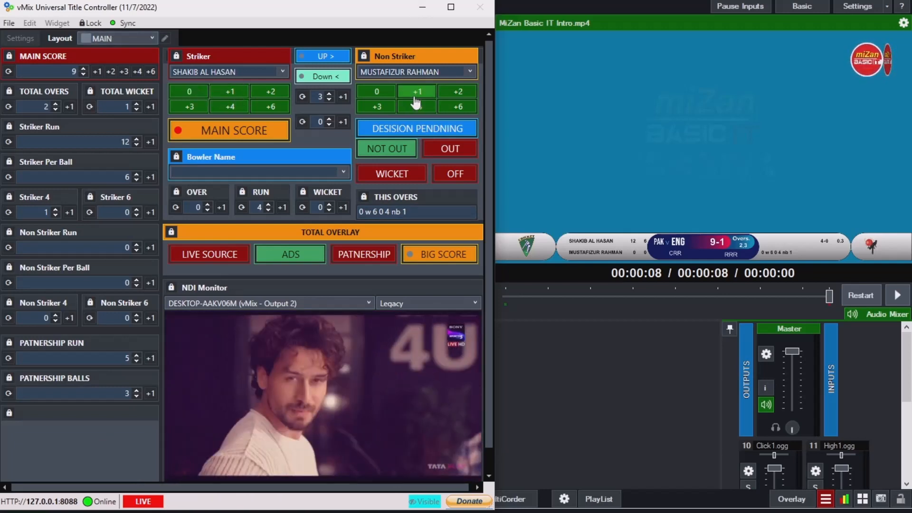
# - Toggle the main score overlay off and back on twice
pyautogui.click(271, 131)
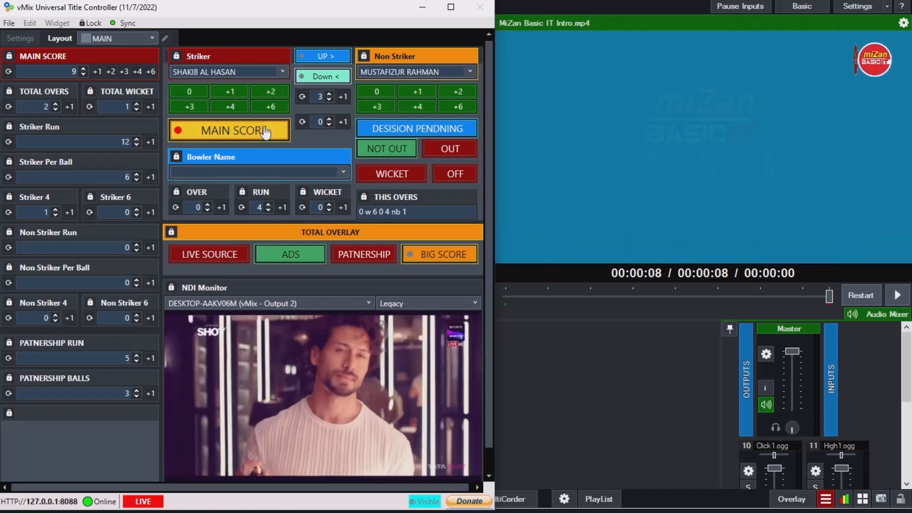
pyautogui.click(259, 137)
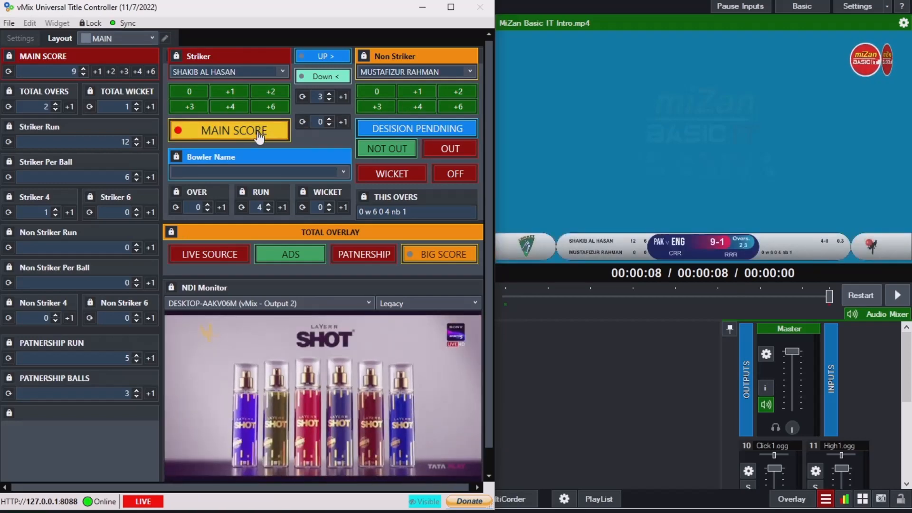
pyautogui.click(259, 137)
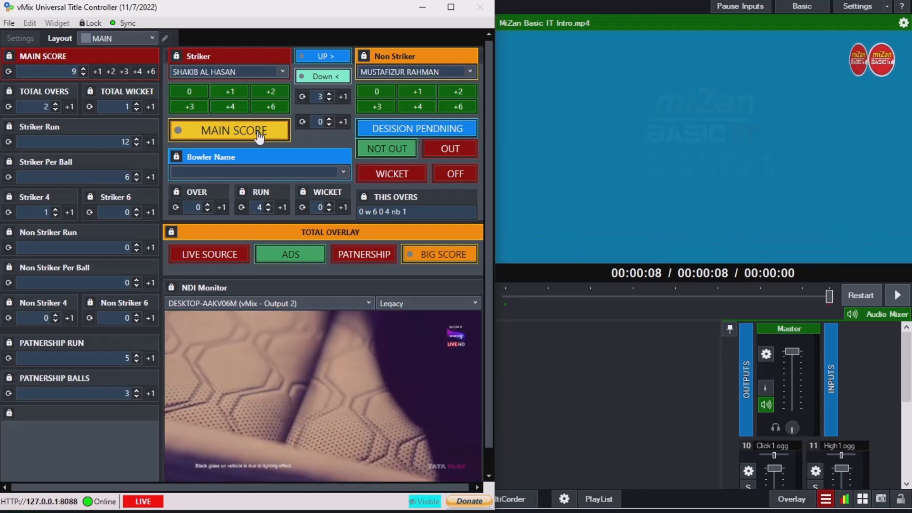
pyautogui.click(260, 136)
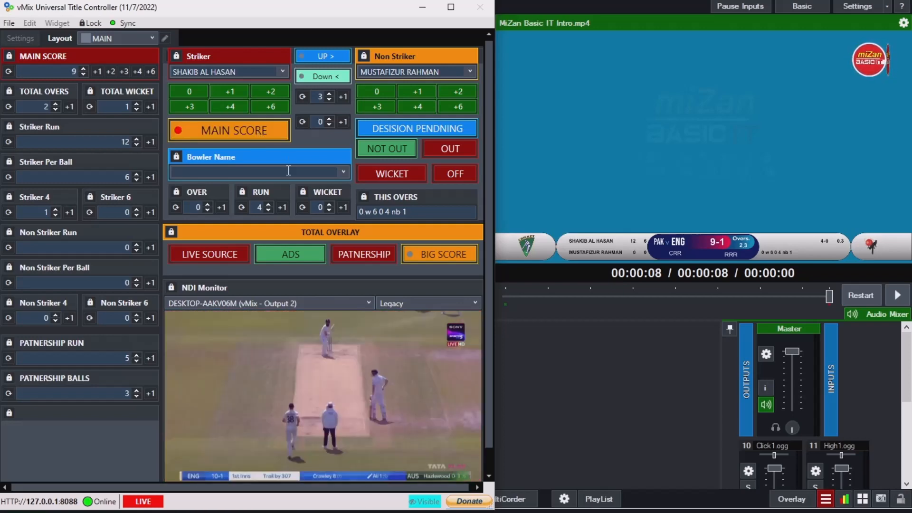
# - Switch the NDI monitor source to vMix Output 1
pyautogui.click(312, 303)
pyautogui.click(287, 319)
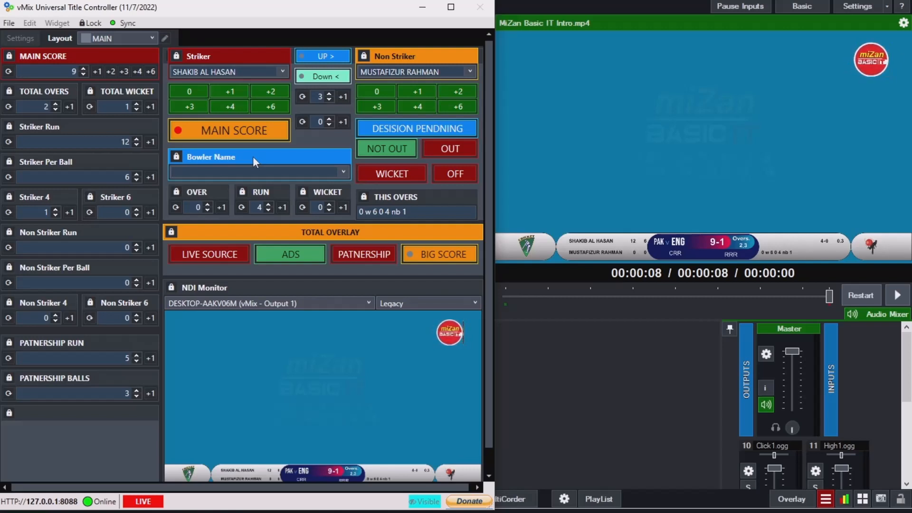
# - Switch to vMix, open the settings of the LIVE input, and examine its effects and colour key options
pyautogui.click(422, 8)
pyautogui.moveTo(215, 409)
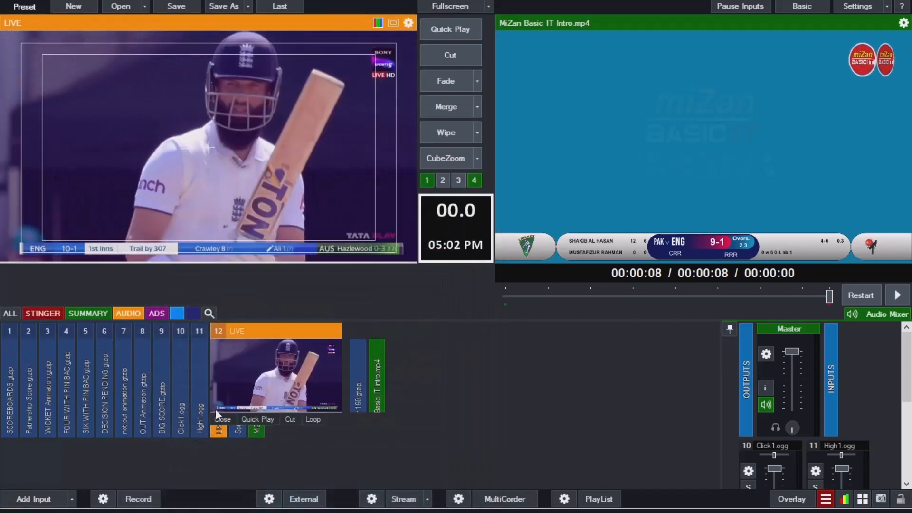
pyautogui.click(331, 431)
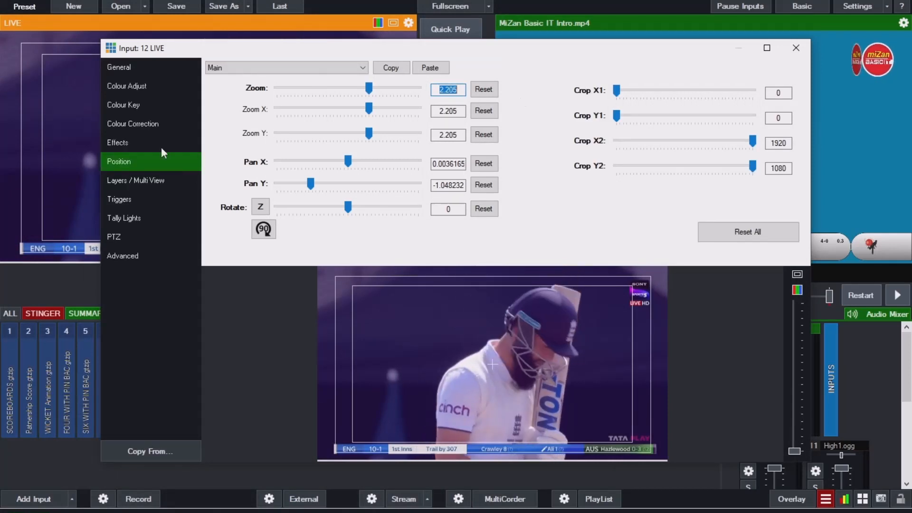
pyautogui.click(126, 142)
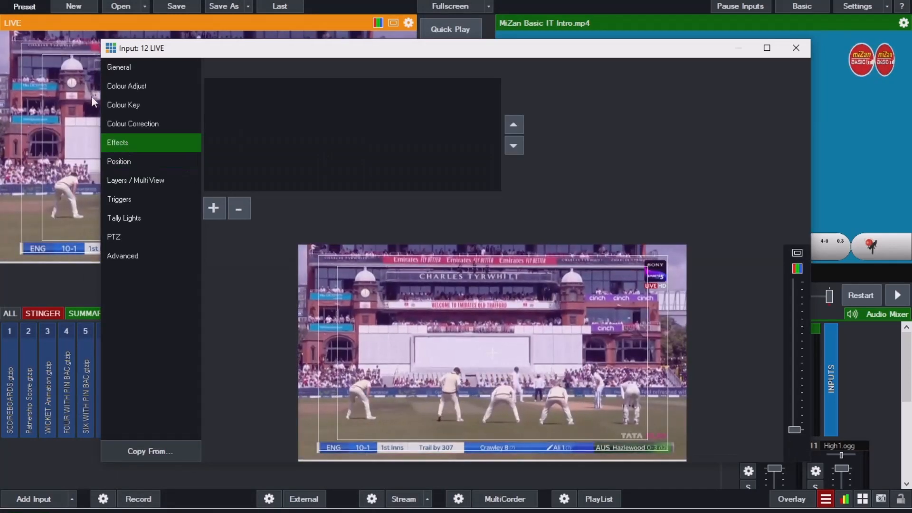
pyautogui.click(137, 104)
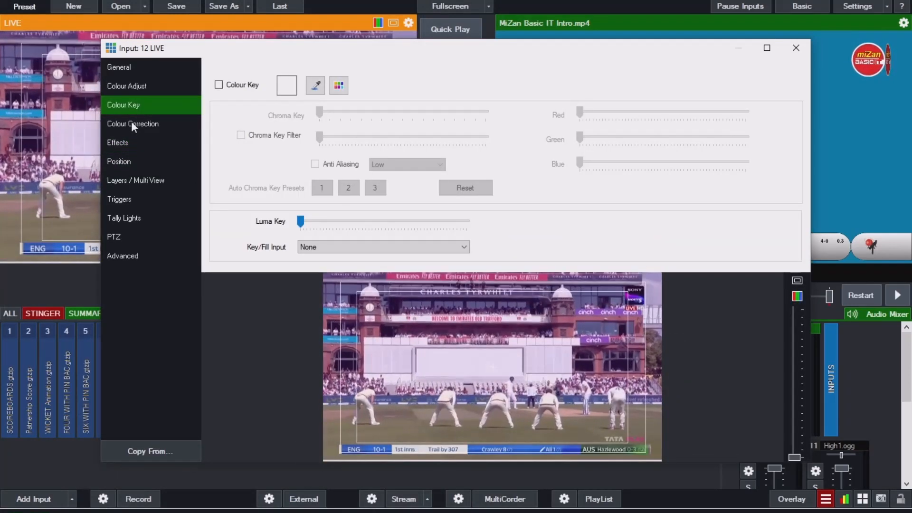
# - Colour-correct the LIVE input with lift 0.02, -0.02, 0, gamma 0.01, -0.02, 0.02 and gain 0.97, 1.04, 0.96, and close its settings
pyautogui.click(132, 123)
pyautogui.moveTo(359, 146)
pyautogui.mouseDown()
pyautogui.moveTo(390, 135)
pyautogui.moveTo(379, 126)
pyautogui.moveTo(333, 134)
pyautogui.moveTo(379, 188)
pyautogui.moveTo(355, 157)
pyautogui.mouseUp()
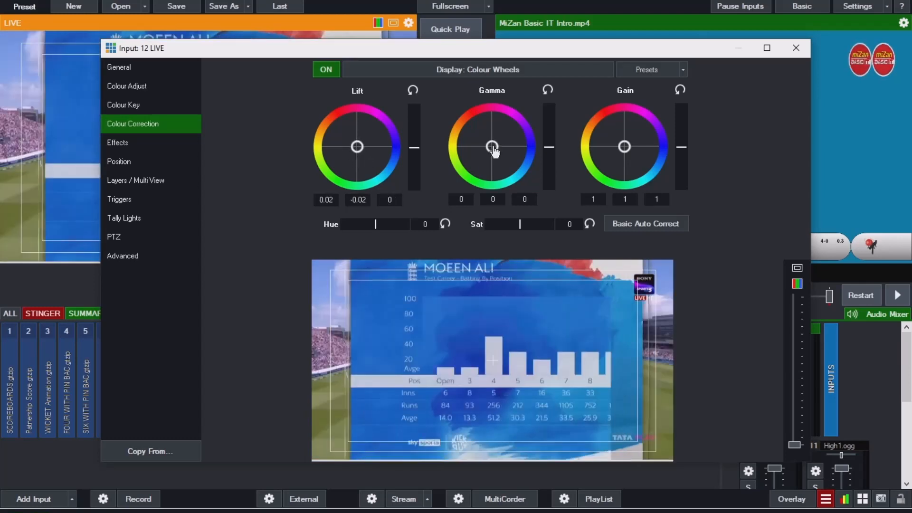
pyautogui.moveTo(491, 148)
pyautogui.mouseDown()
pyautogui.moveTo(522, 98)
pyautogui.moveTo(539, 178)
pyautogui.moveTo(452, 170)
pyautogui.moveTo(476, 159)
pyautogui.moveTo(540, 166)
pyautogui.moveTo(495, 146)
pyautogui.mouseUp()
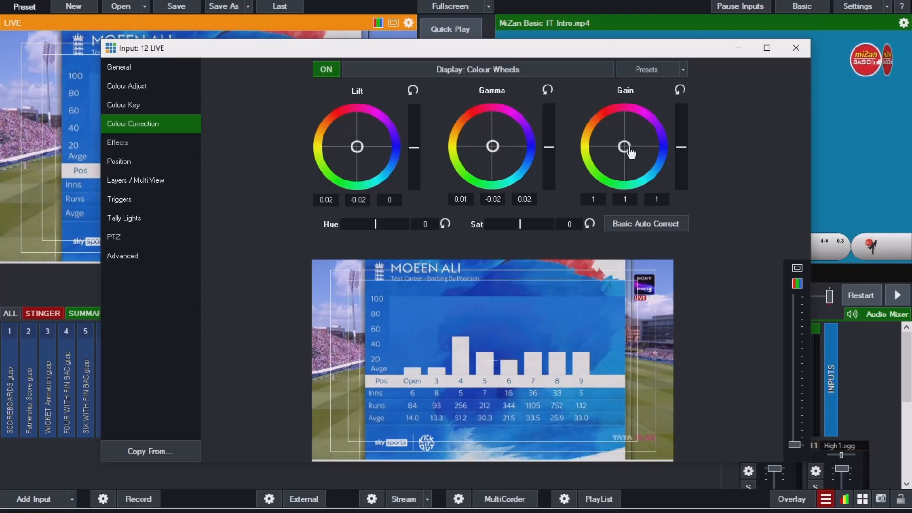
pyautogui.moveTo(627, 147)
pyautogui.mouseDown()
pyautogui.moveTo(670, 133)
pyautogui.moveTo(598, 177)
pyautogui.moveTo(644, 204)
pyautogui.moveTo(628, 182)
pyautogui.moveTo(628, 157)
pyautogui.mouseUp()
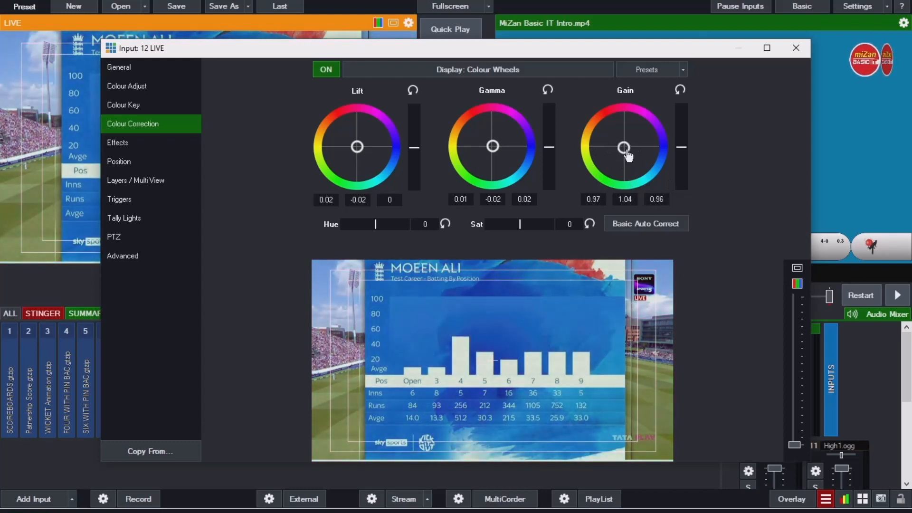
pyautogui.click(147, 142)
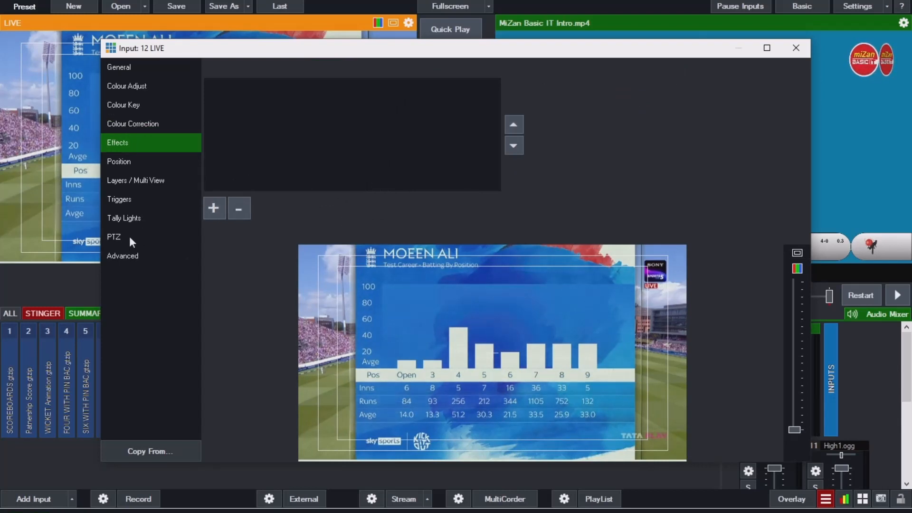
pyautogui.click(797, 48)
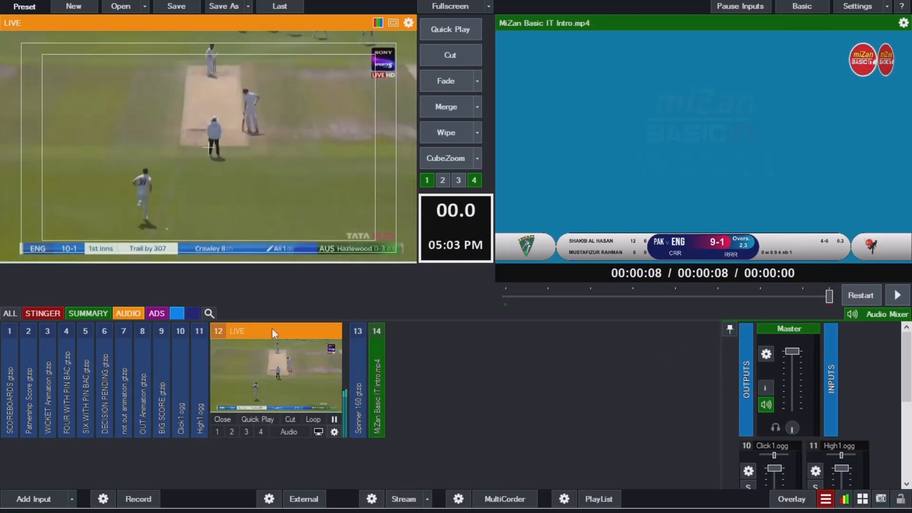
# - Return to the vMix Universal Title Controller and put the live source on the program output
pyautogui.click(272, 328)
pyautogui.click(349, 511)
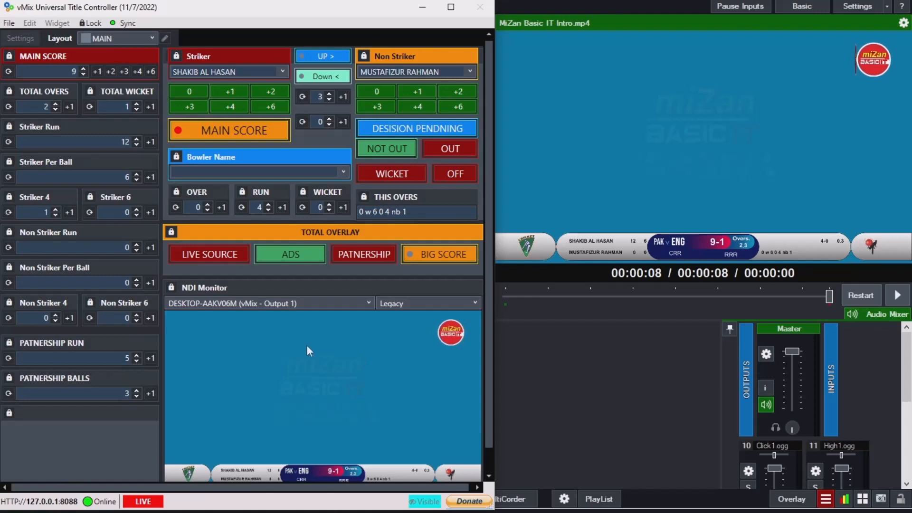
pyautogui.click(228, 257)
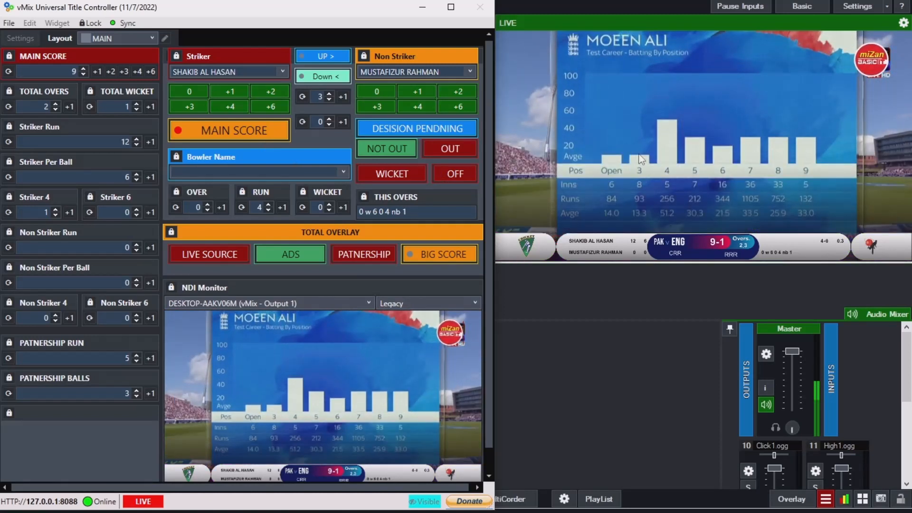
# - Hide the main score overlay over the live picture and show it again
pyautogui.click(202, 137)
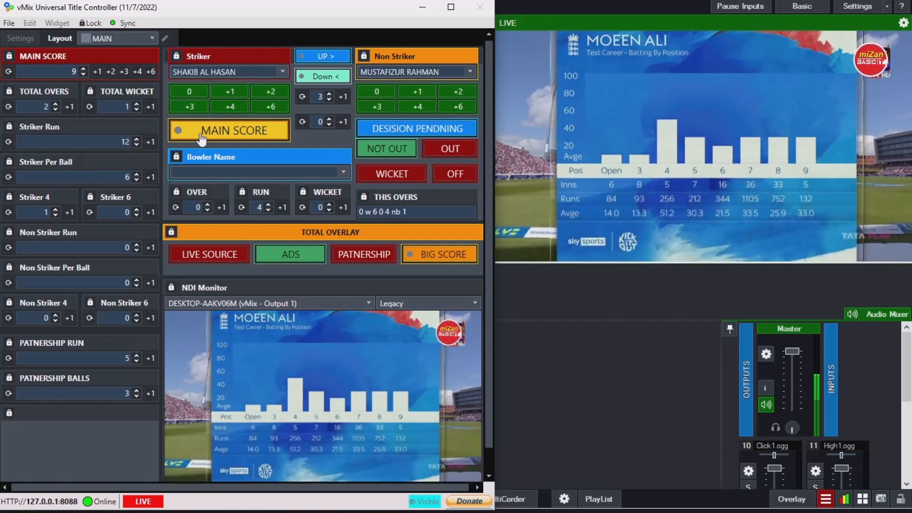
pyautogui.click(202, 137)
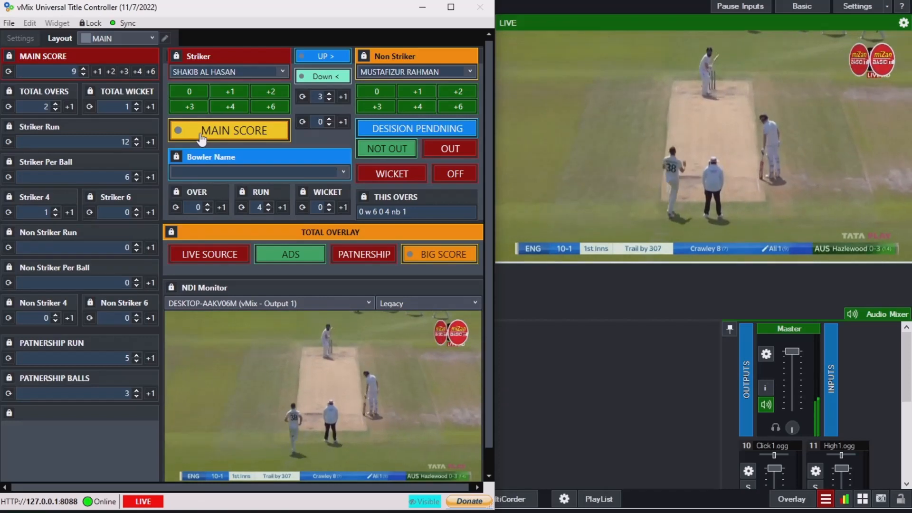
pyautogui.click(202, 137)
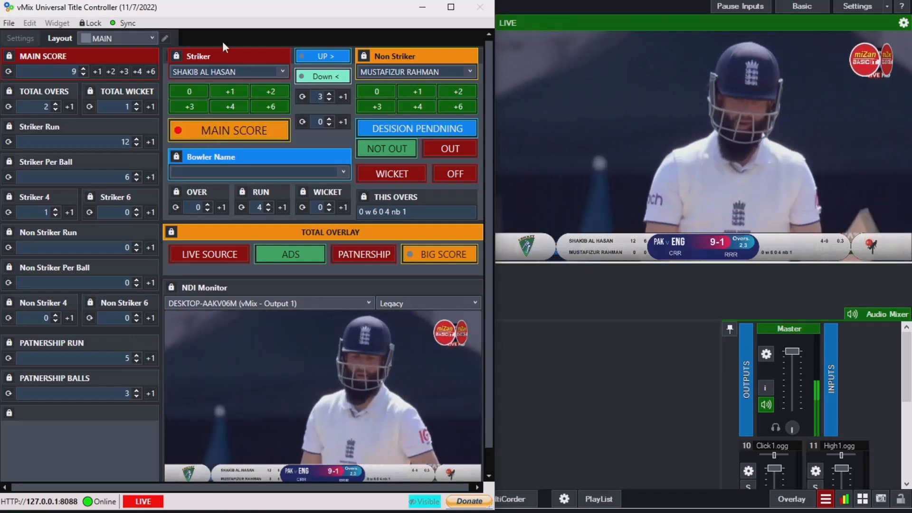
# - Record one run for the striker and a wicket, turning off the wicket animation once it has played
pyautogui.click(231, 91)
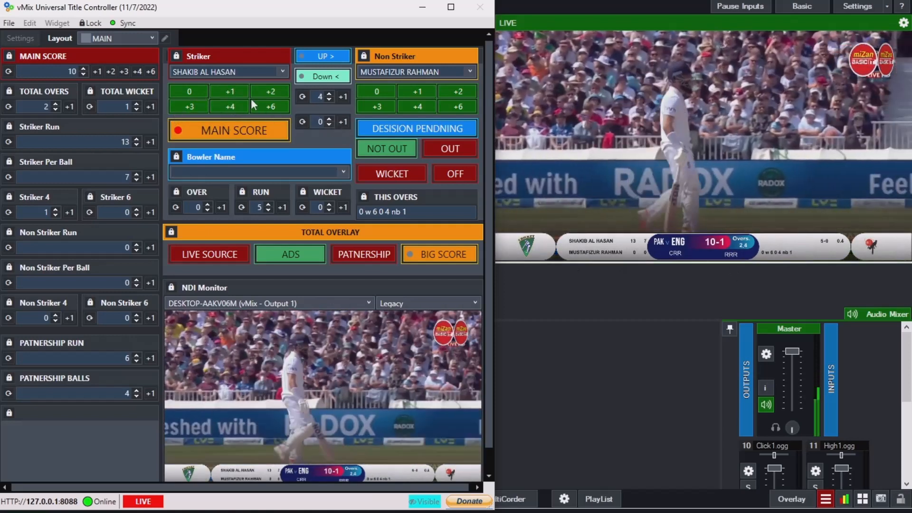
pyautogui.click(386, 174)
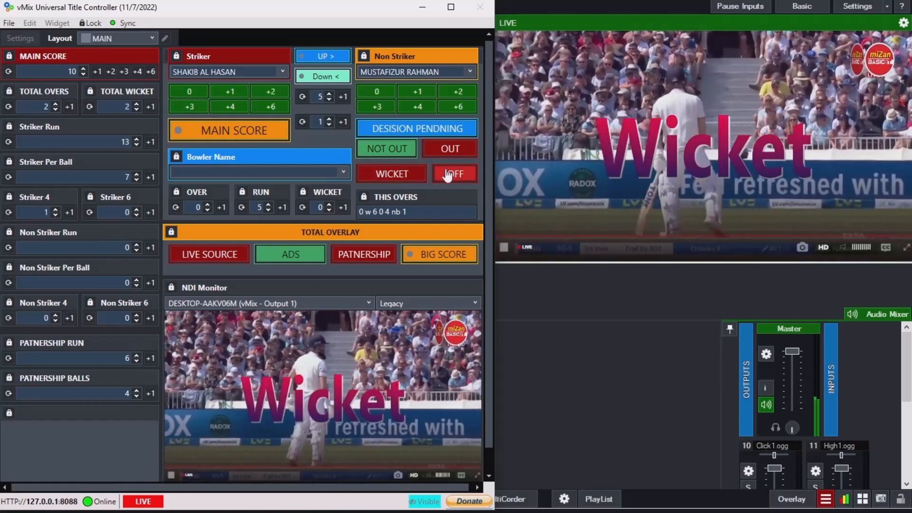
pyautogui.click(447, 173)
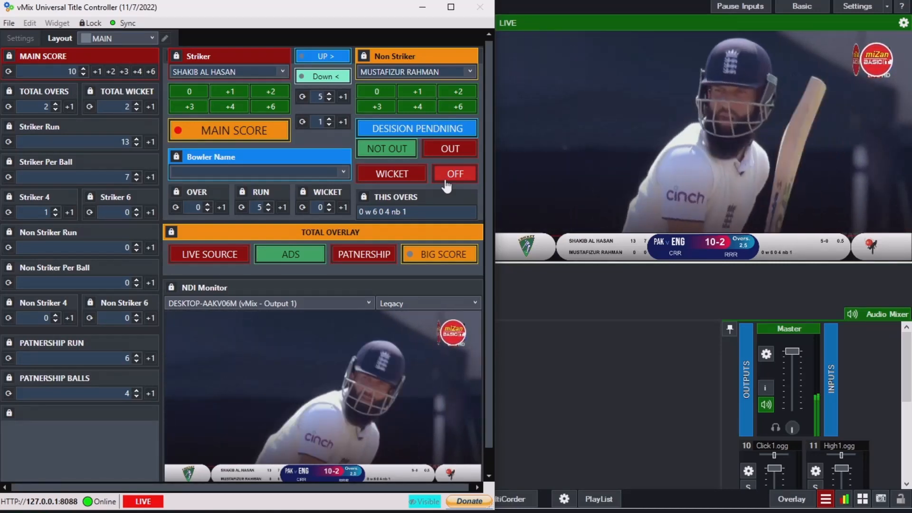
# - Switch the program output to the ads, back to the live source, and to the ads again
pyautogui.click(294, 261)
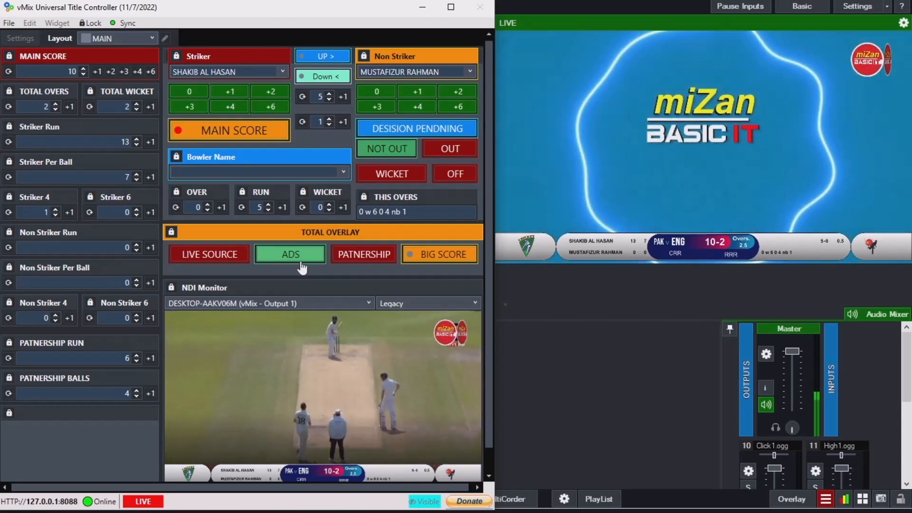
pyautogui.click(223, 257)
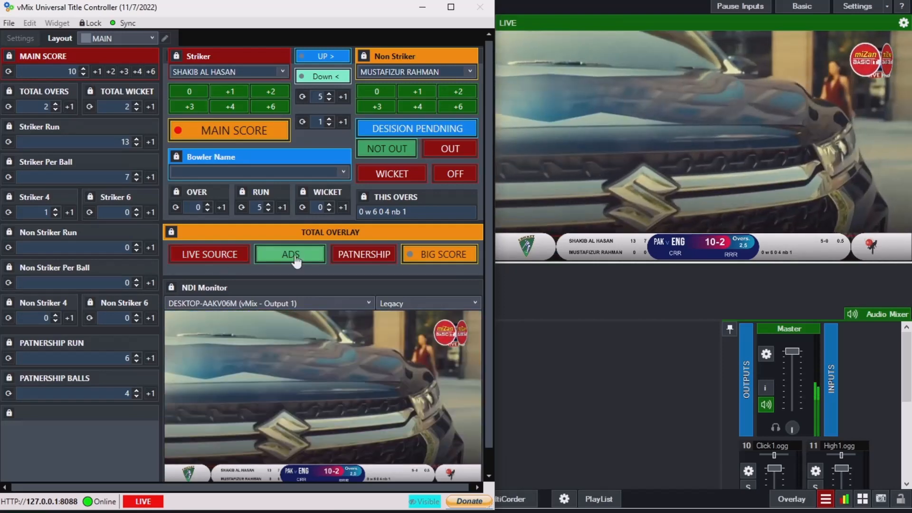
pyautogui.click(291, 256)
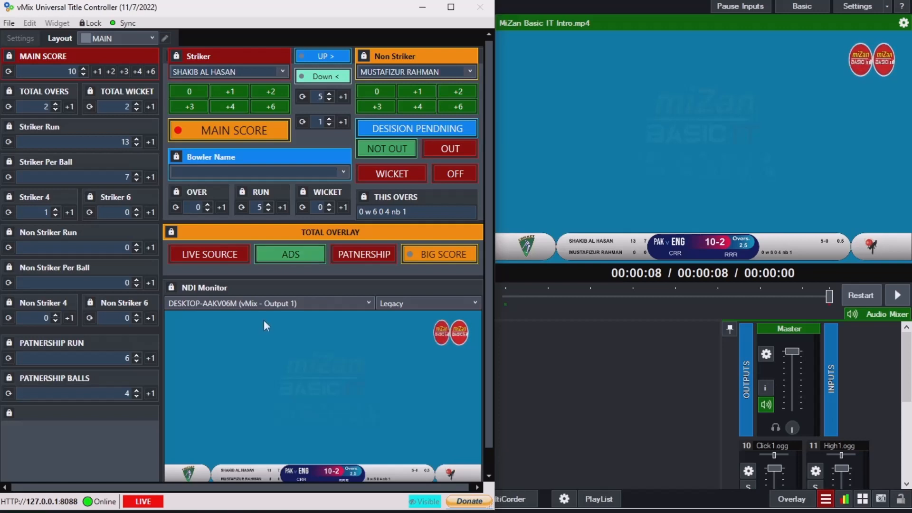
# - Switch the NDI monitor source to vMix Output 2
pyautogui.click(274, 306)
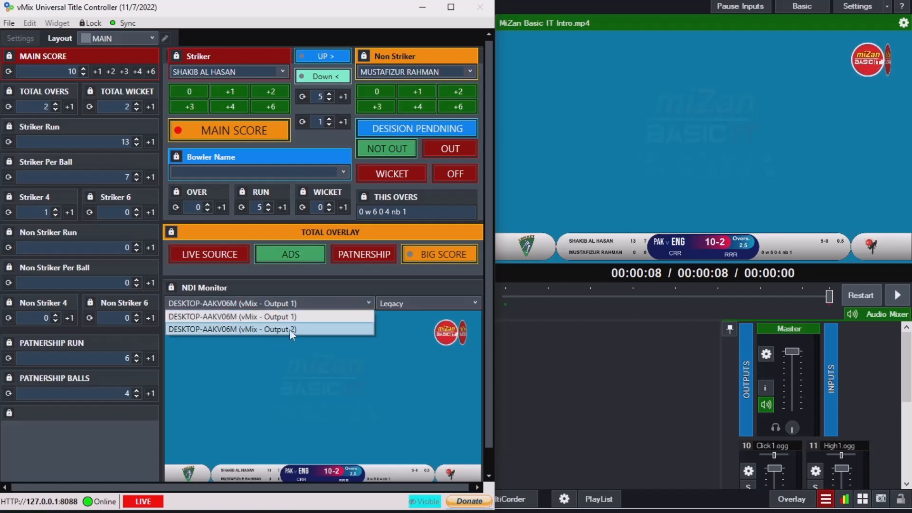
pyautogui.click(290, 330)
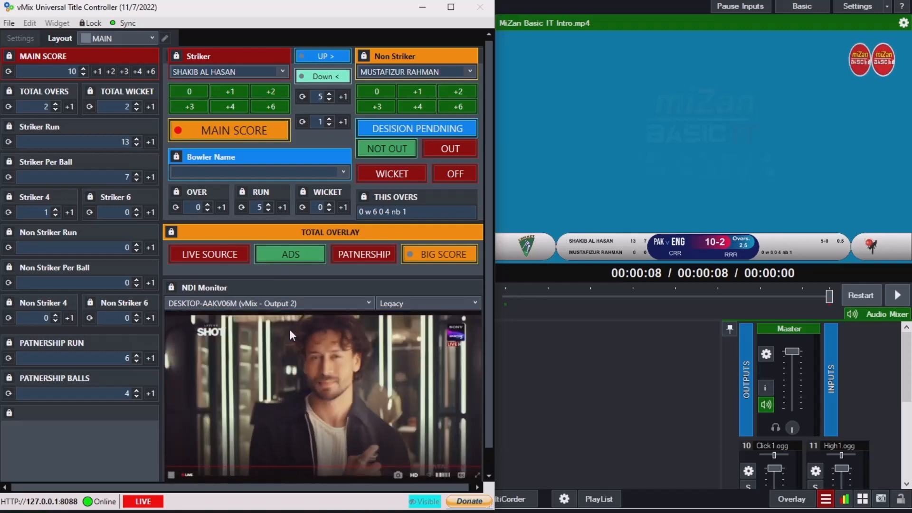
# - Switch the NDI monitor source to vMix Output 1
pyautogui.click(291, 303)
pyautogui.click(294, 316)
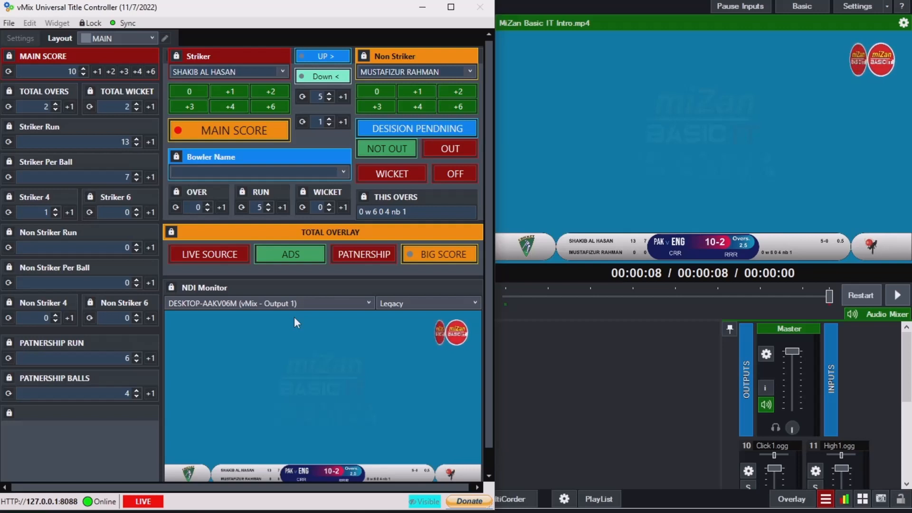
# - Minimize the title controller and review the first stream's custom RTMP server URL and stream key in vMix's streaming settings
pyautogui.click(421, 8)
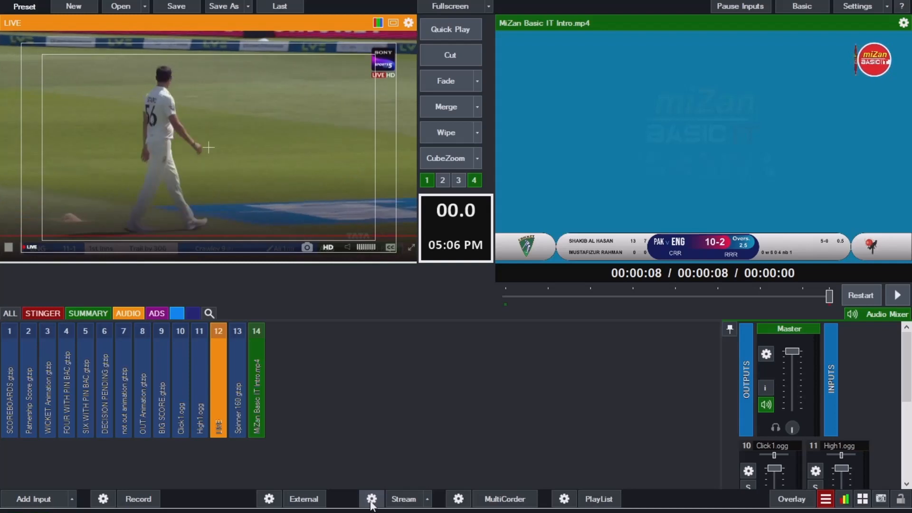
pyautogui.click(371, 501)
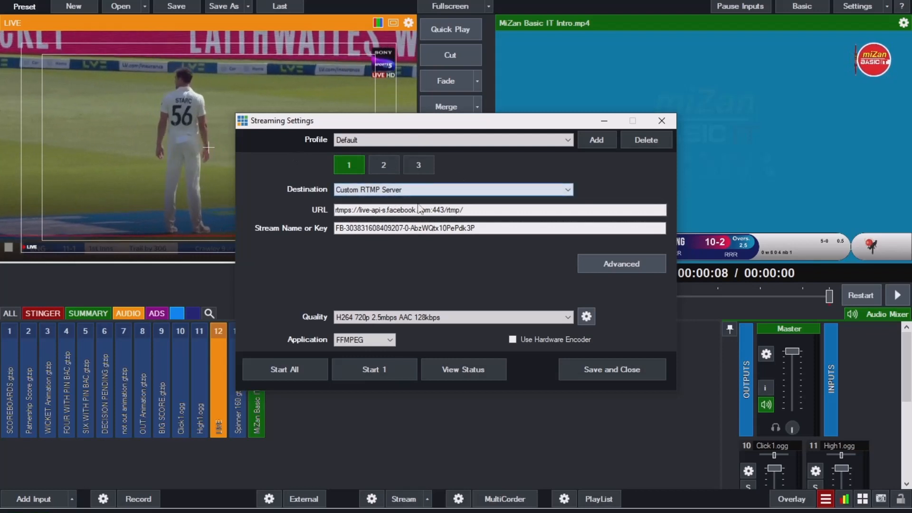
pyautogui.click(475, 211)
pyautogui.moveTo(475, 211); pyautogui.dragTo(335, 211)
pyautogui.click(494, 233)
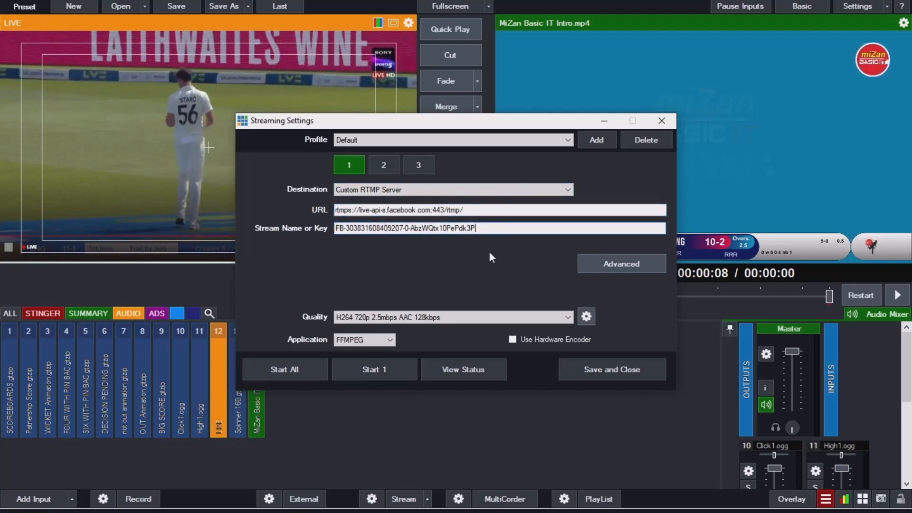
# - Look through the second stream's destination options, close the streaming settings without saving, and bring back the title controller
pyautogui.click(385, 168)
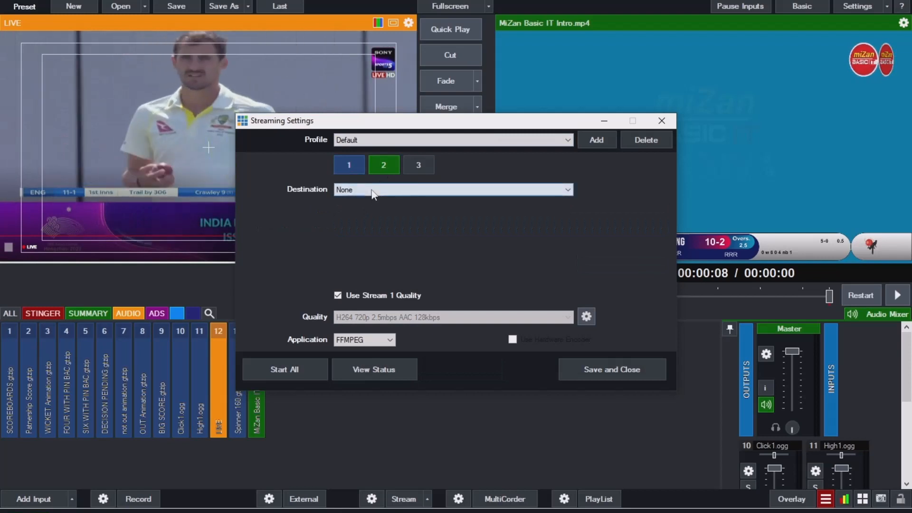
pyautogui.click(376, 191)
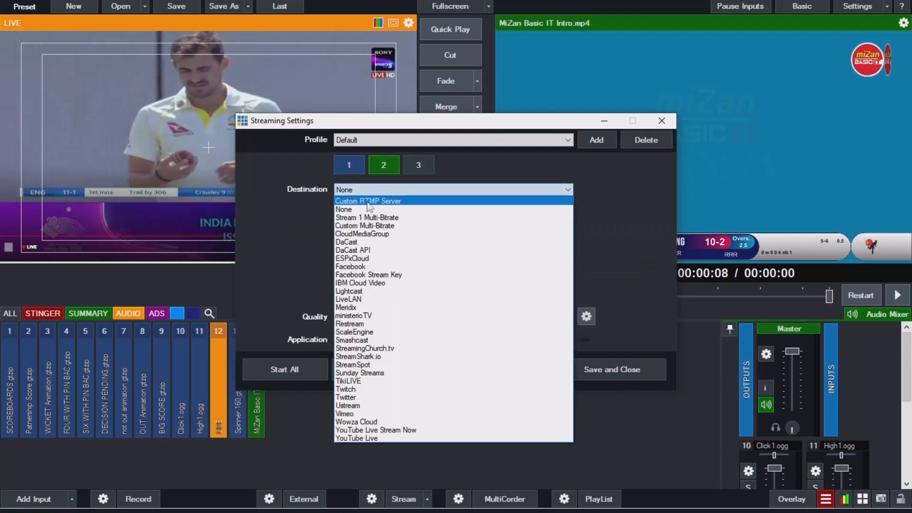
pyautogui.click(416, 164)
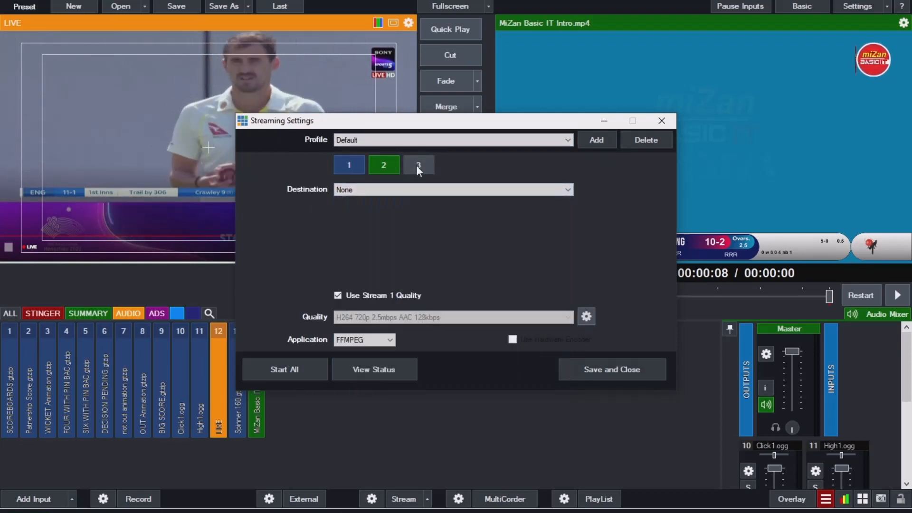
pyautogui.click(663, 121)
pyautogui.click(348, 512)
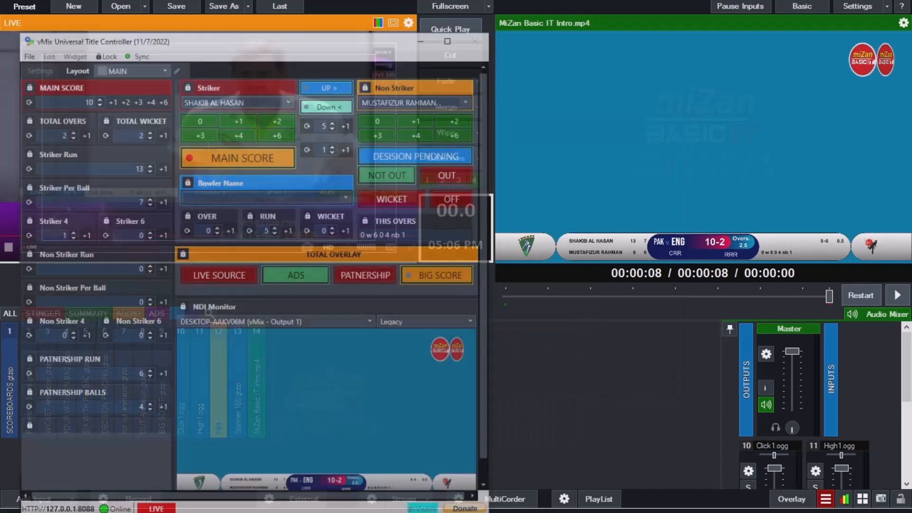